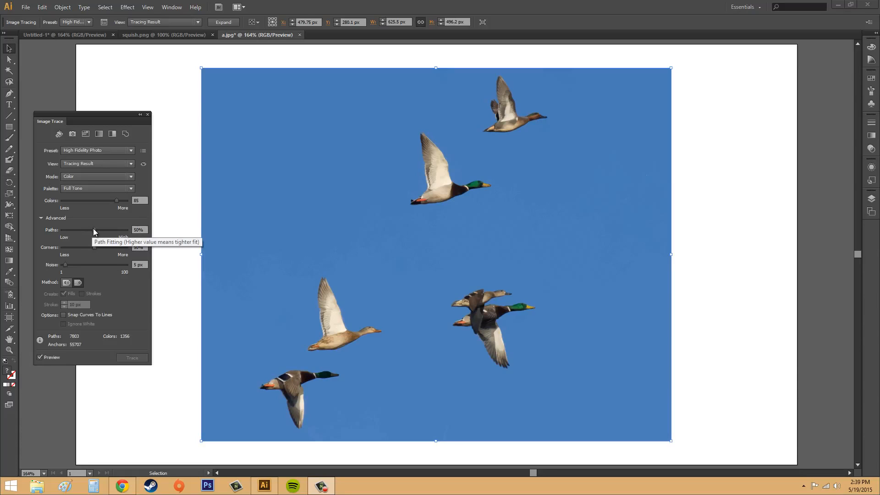
Step: Raise the Image Trace path fitting for the duck photo to 90%
drag(95, 232, 109, 232)
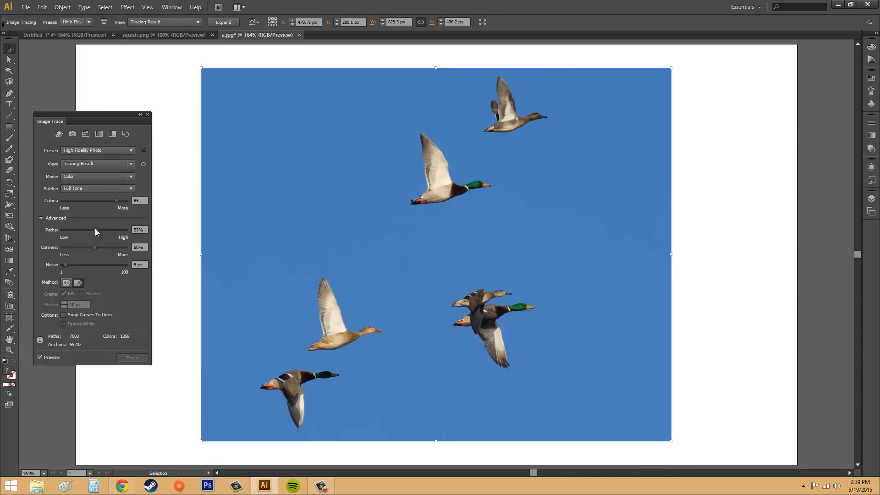
drag(93, 231, 92, 231)
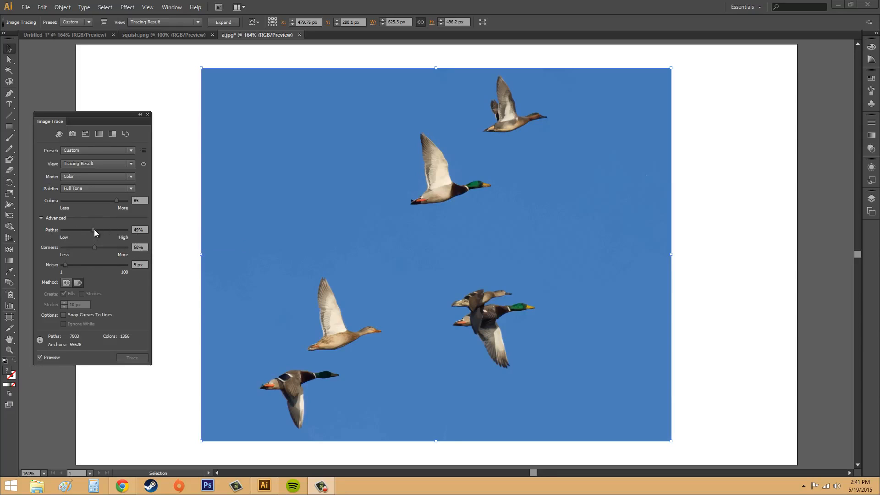
drag(95, 233, 122, 234)
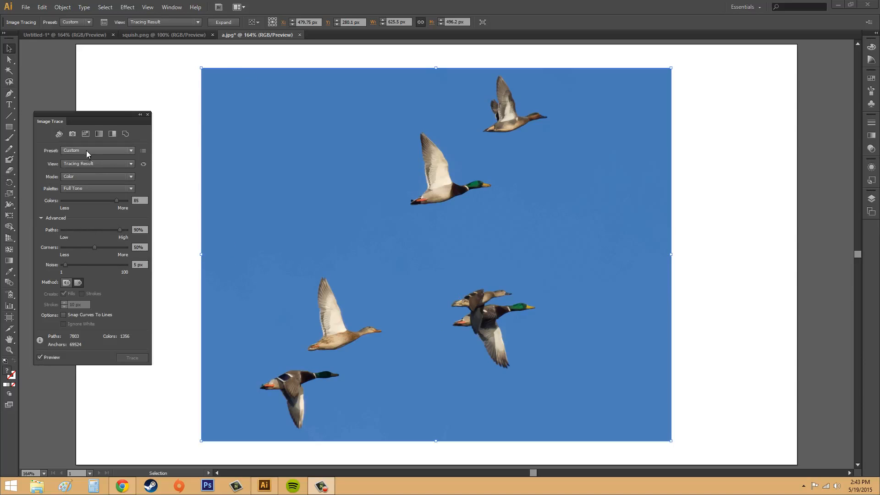
Step: Display the traced duck photo as Outlines only
click(86, 164)
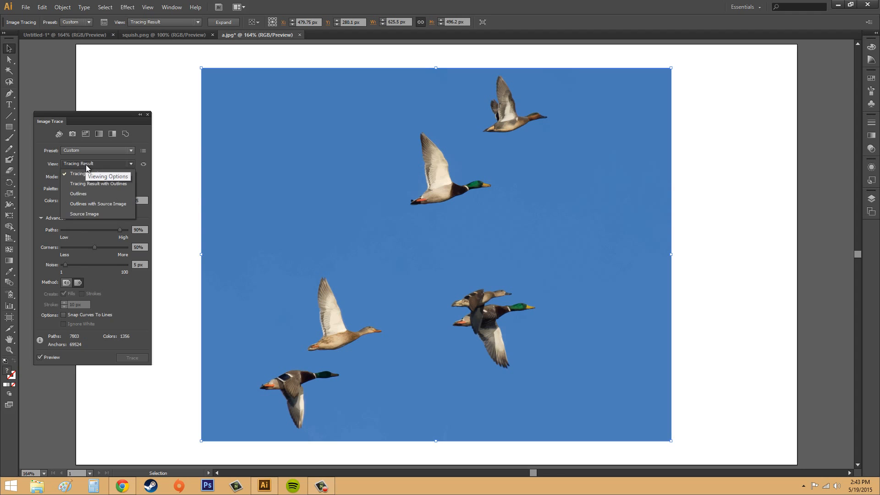
click(80, 194)
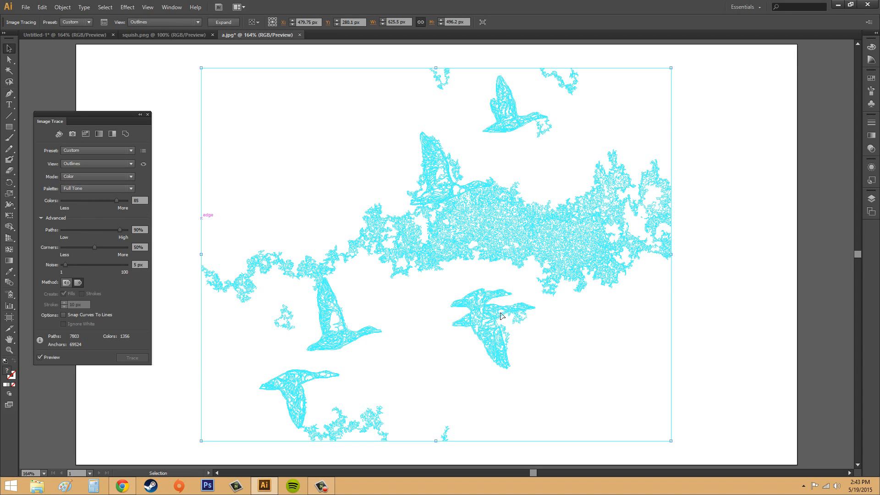
scroll(502, 316, up, 1)
scroll(486, 362, down, 1)
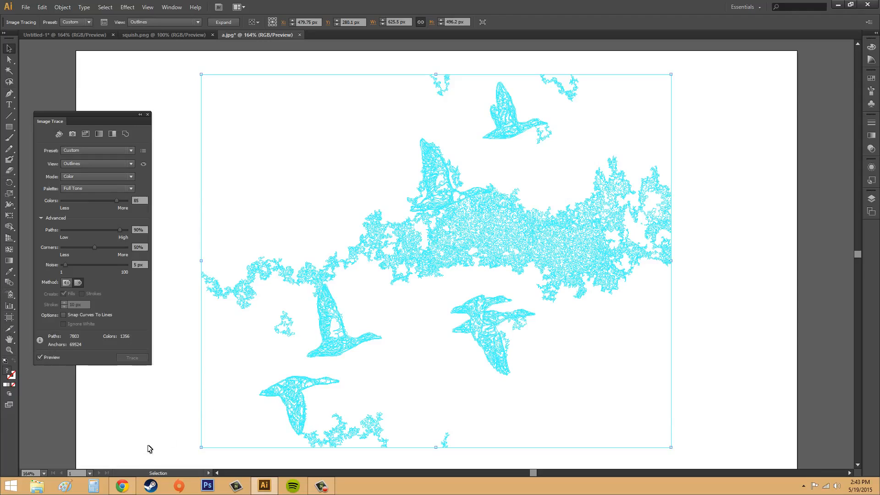
Step: Inspect the outlines of the overlapping ducks at 600% zoom and return the zoom to 100%
click(45, 474)
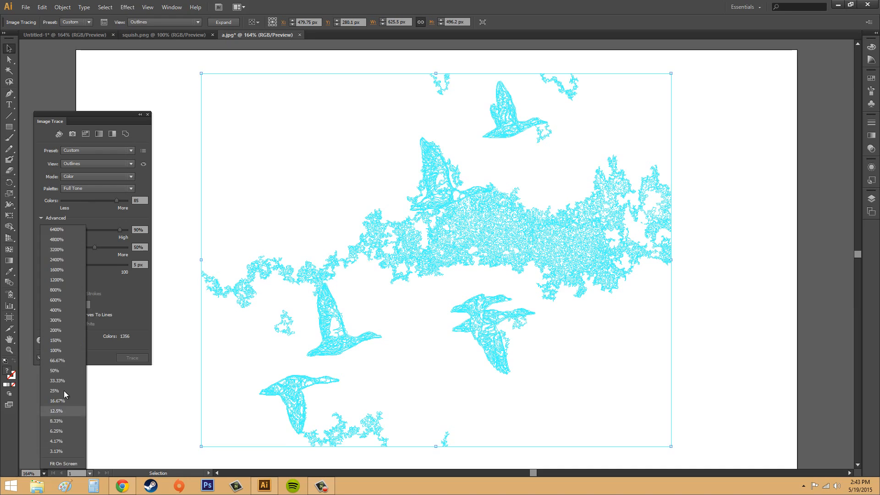
click(55, 300)
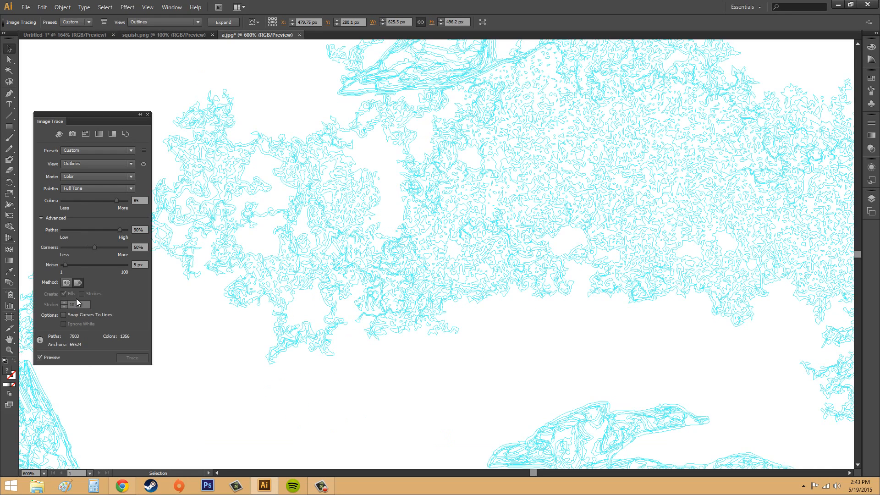
scroll(311, 338, down, 2)
scroll(535, 393, down, 5)
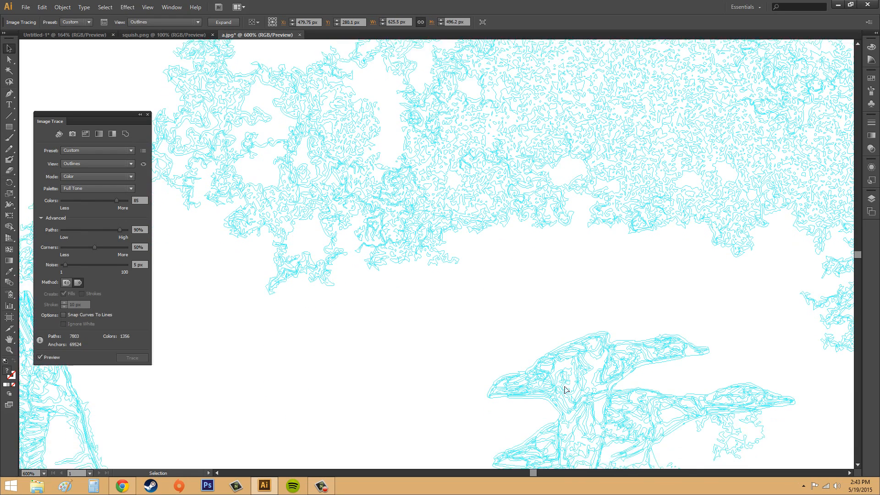
scroll(599, 393, down, 1)
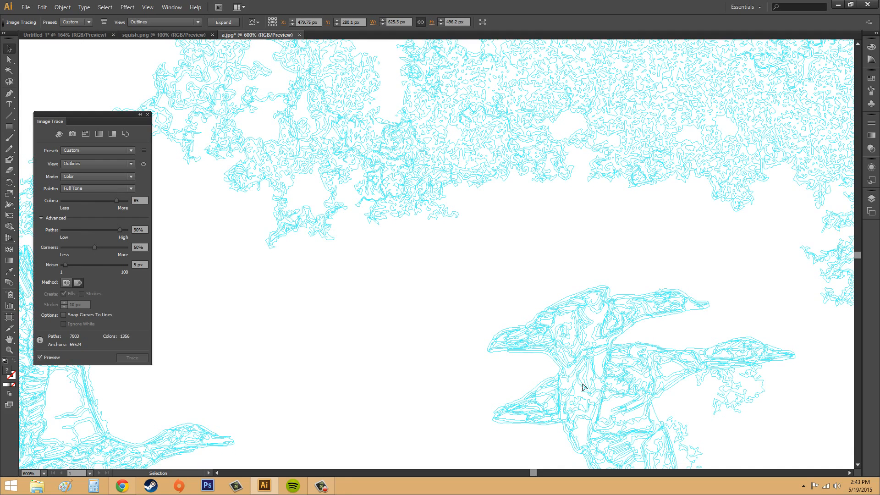
scroll(545, 301, down, 3)
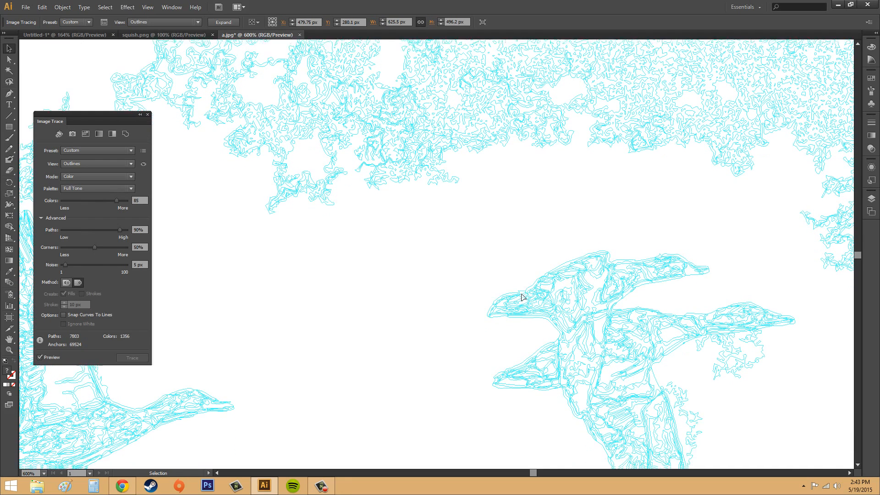
scroll(656, 409, down, 3)
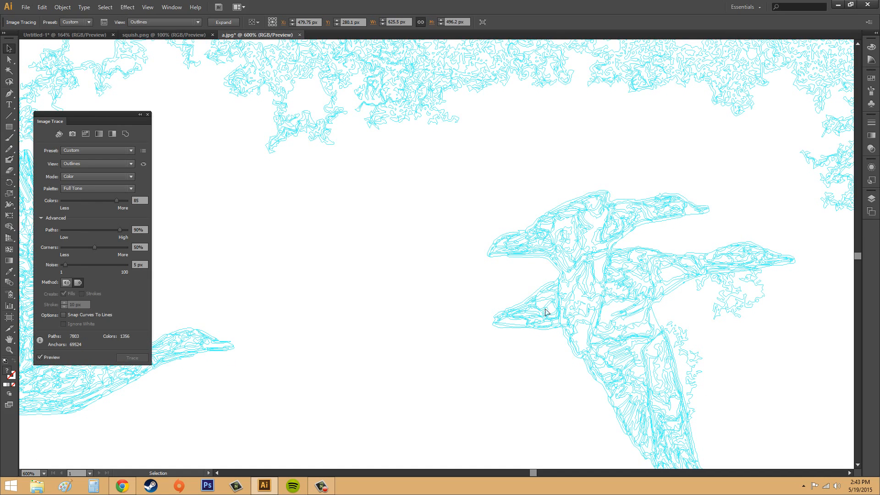
click(45, 474)
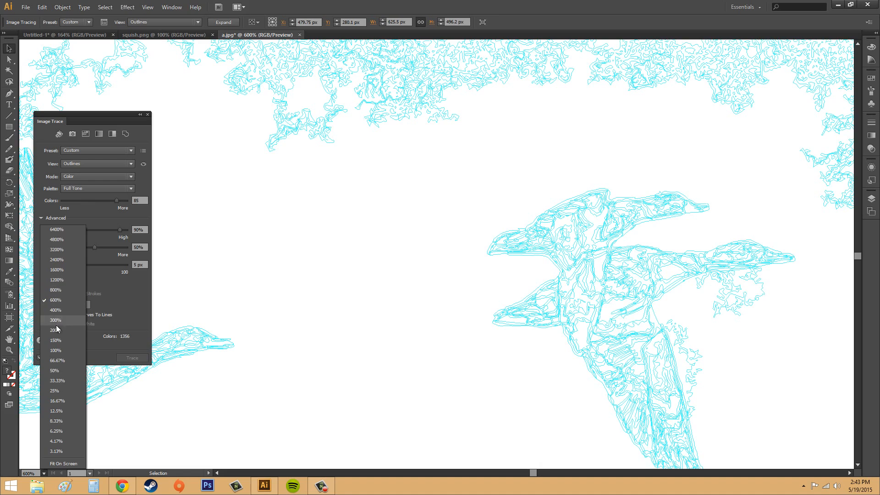
click(55, 351)
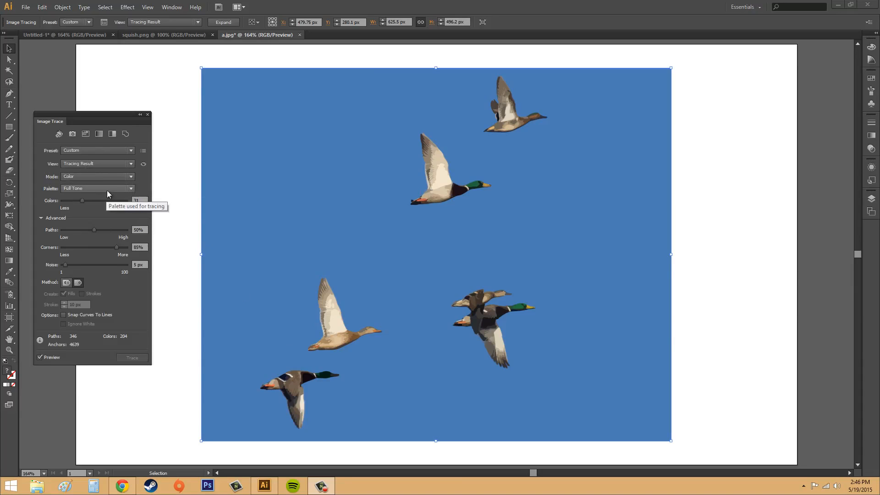
Step: Show the 31-color trace as Outlines and examine the overlapping ducks at 800% zoom
click(101, 165)
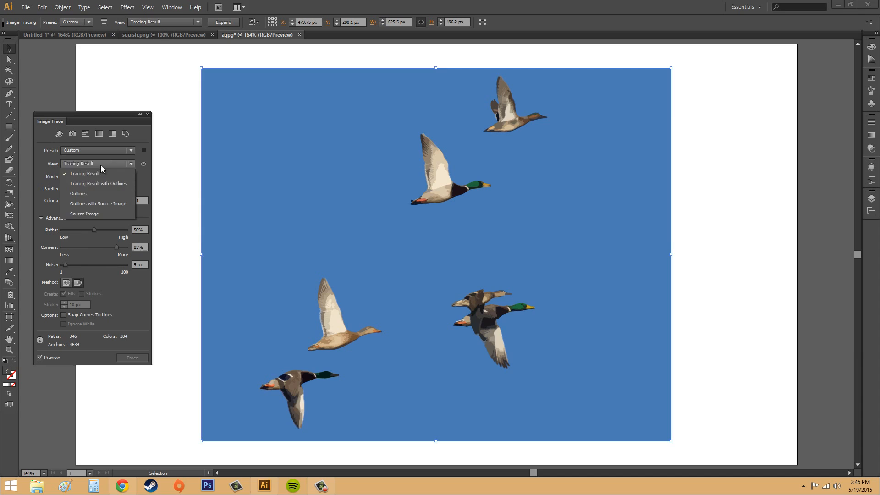
click(94, 190)
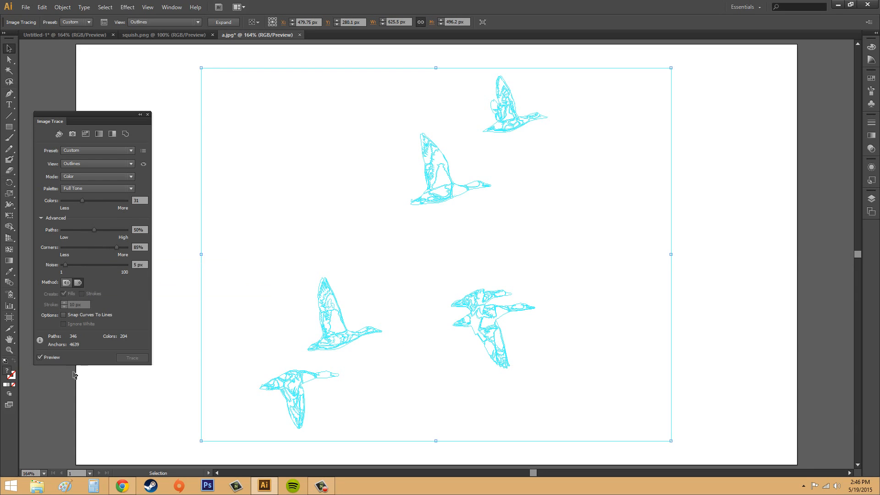
click(44, 473)
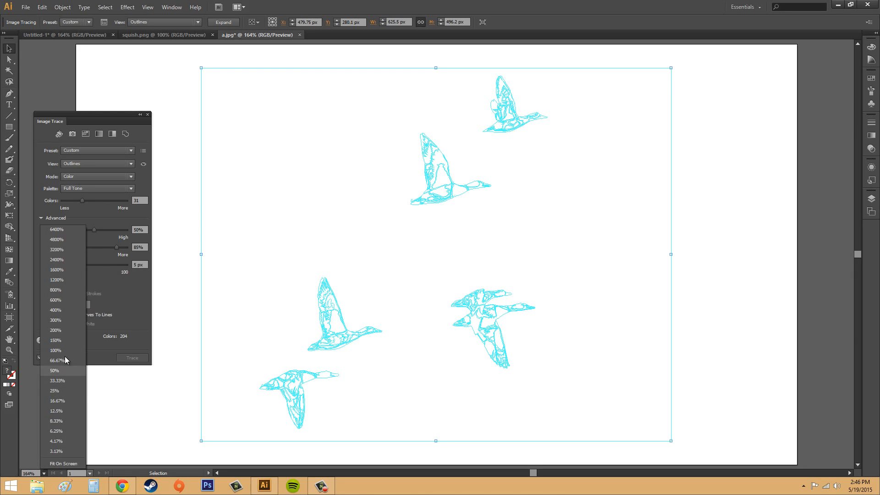
click(60, 294)
scroll(591, 383, down, 5)
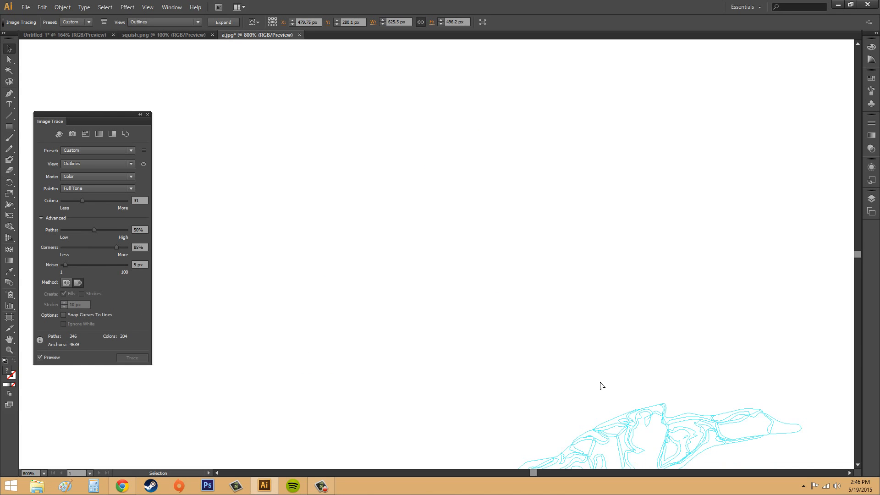
scroll(598, 402, down, 2)
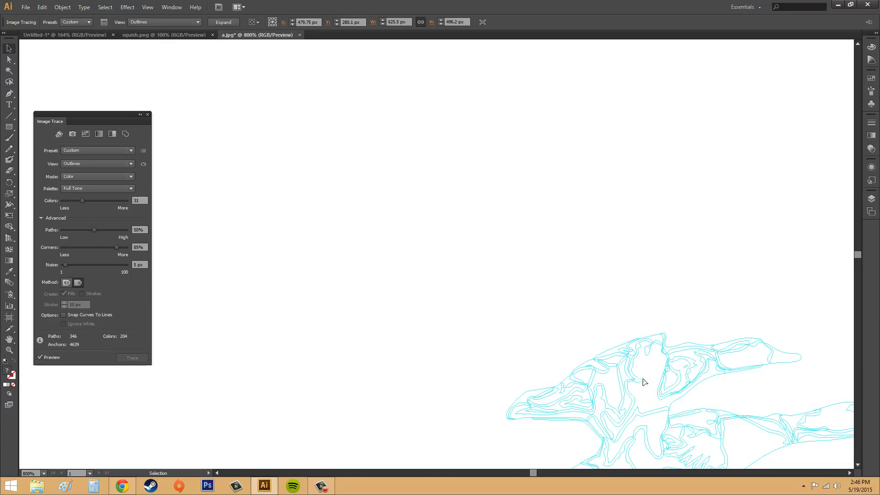
Step: Switch the trace view back to Tracing Result and examine the color shapes of the overlapping ducks
click(67, 163)
click(81, 176)
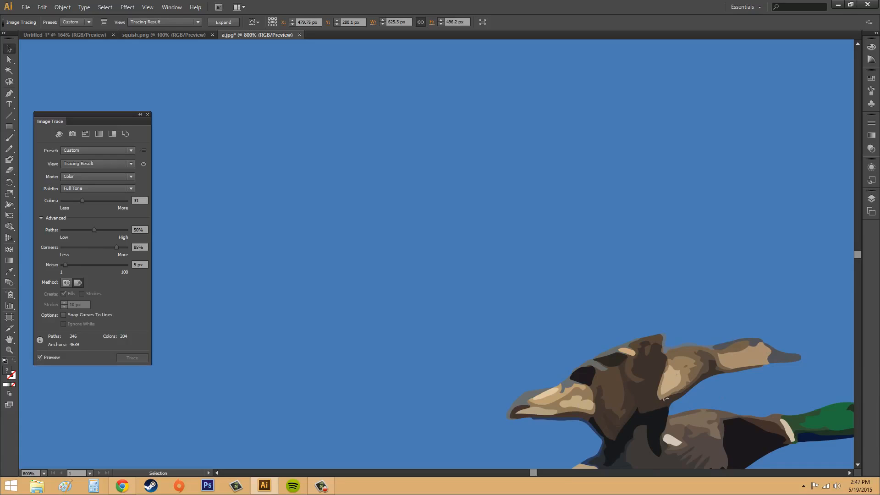
scroll(666, 399, down, 3)
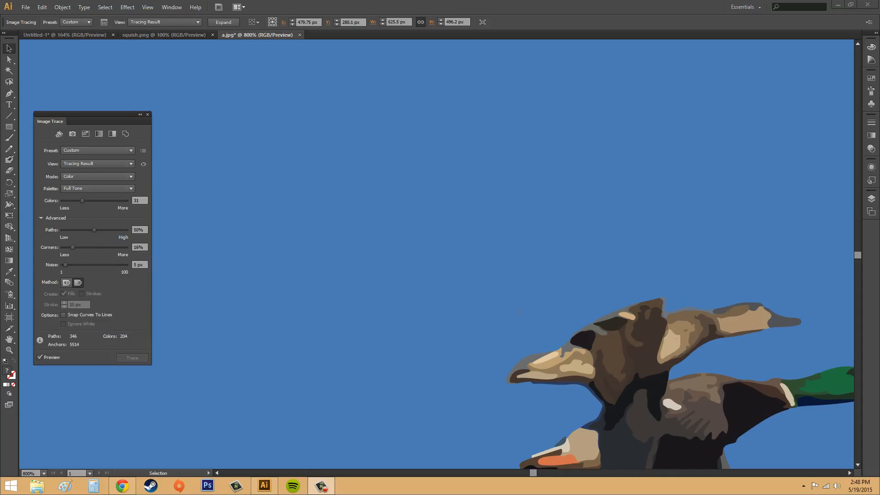
Step: Display the trace with 16% corners as Outlines to check the duck contours, keeping the Custom preset
click(90, 164)
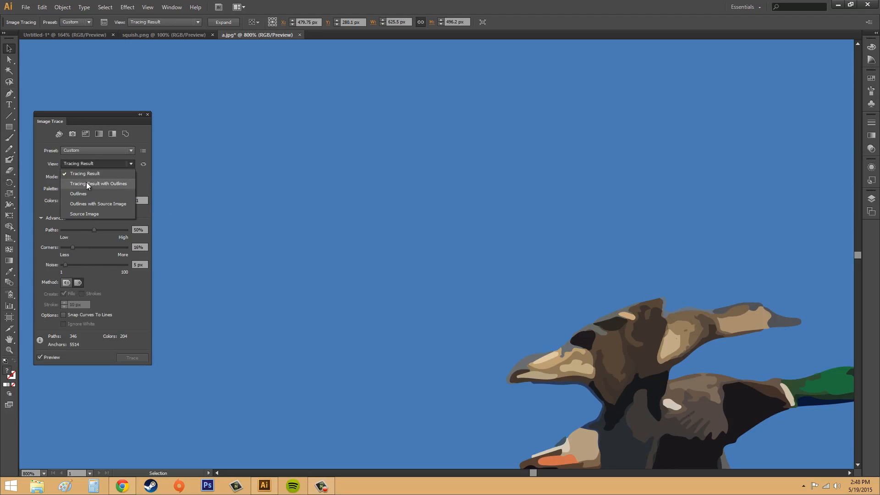
click(87, 193)
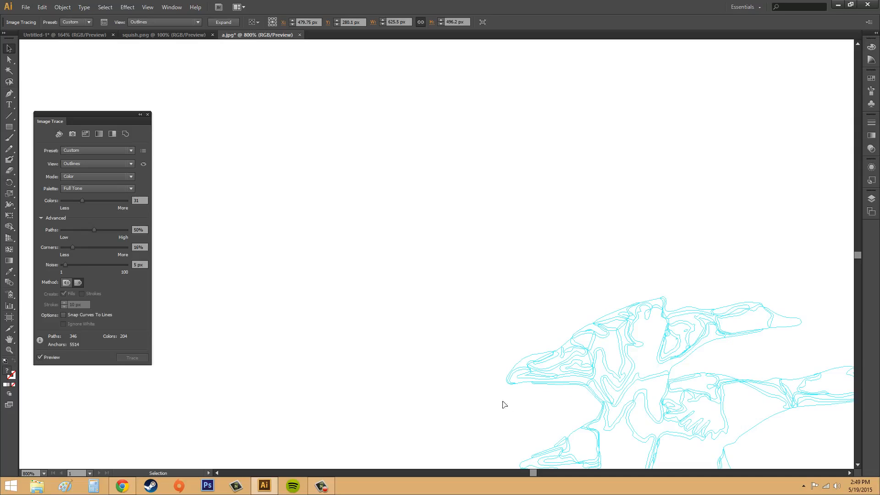
click(75, 151)
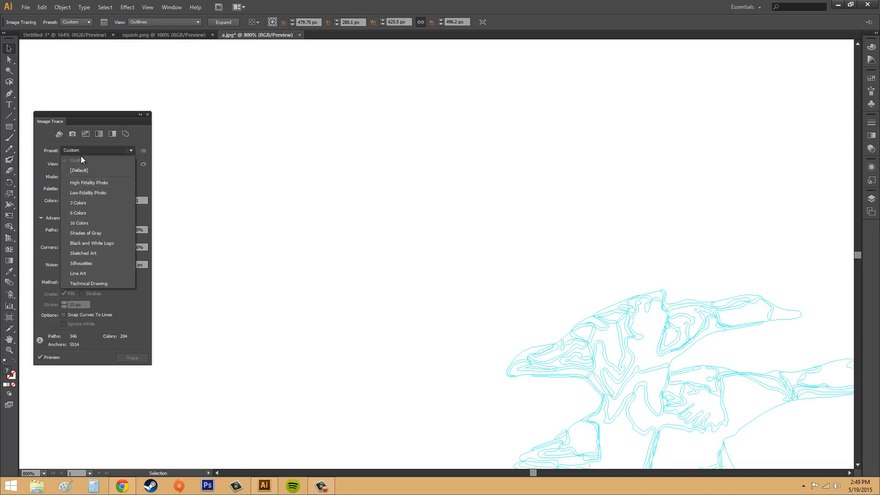
click(82, 150)
Step: Return the trace view to Tracing Result and inspect the duck edges at the 16% corners setting
click(78, 163)
click(83, 173)
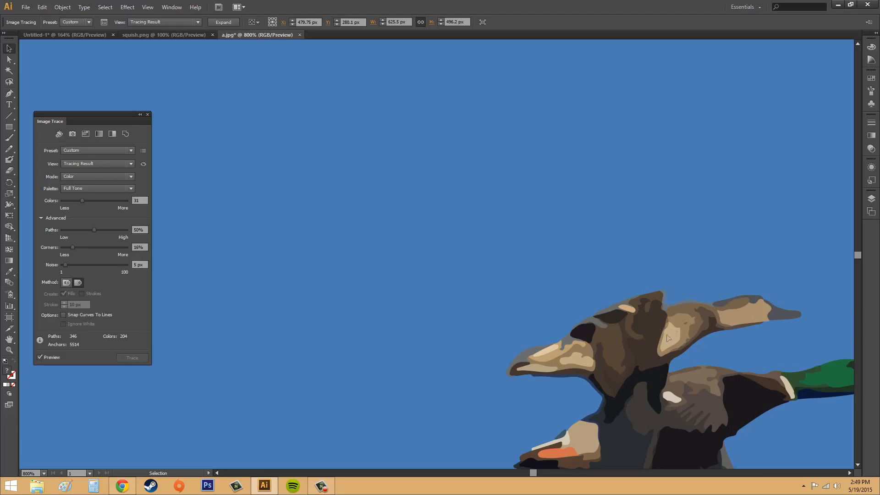
scroll(685, 358, down, 2)
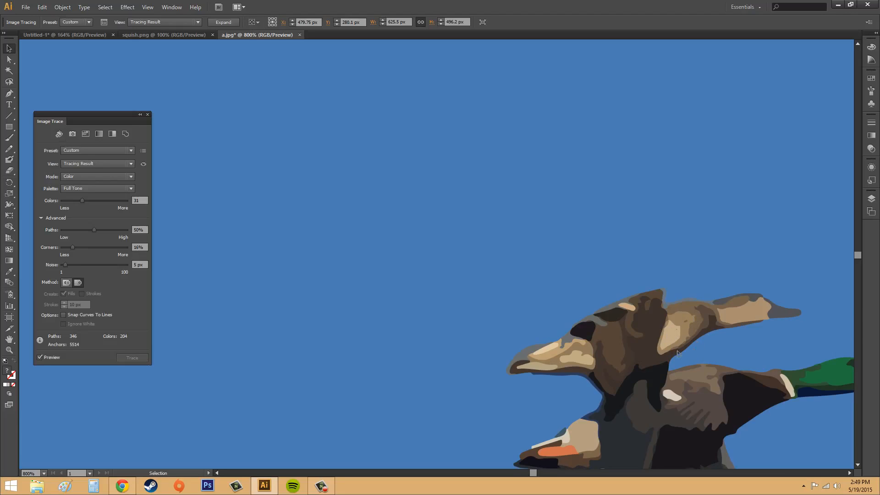